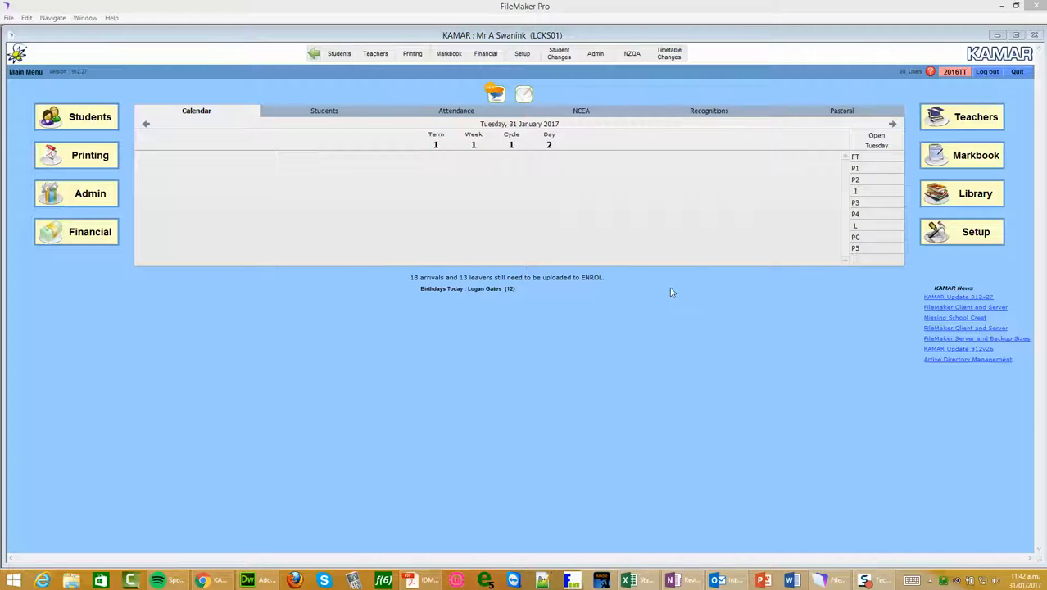
Keep 2016 as the working year and open the Mathematics L2MAC class 2 markbook entry for teacher code RIT
left_click(951, 73)
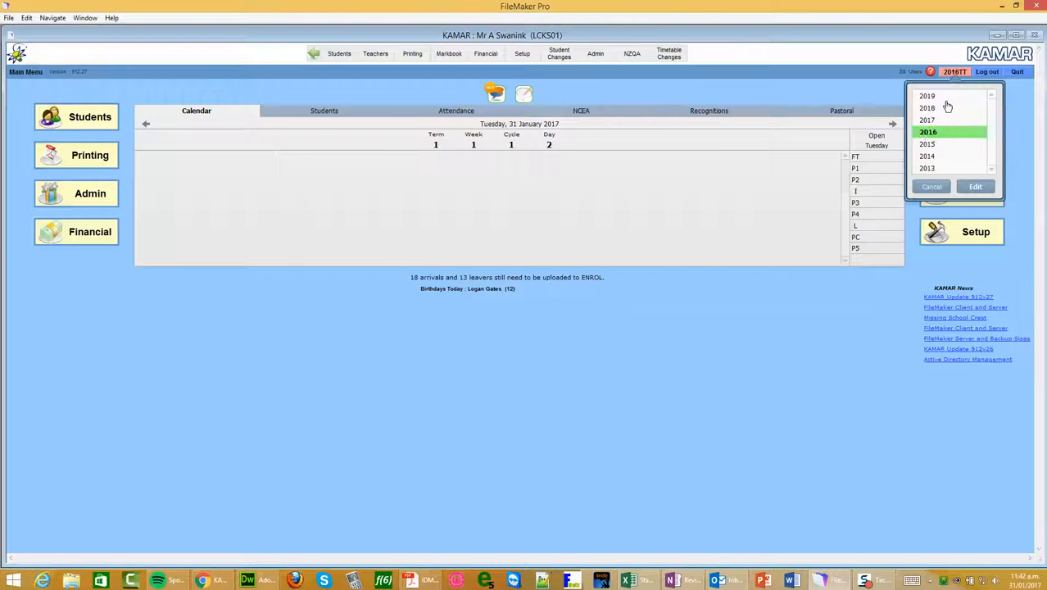
left_click(976, 187)
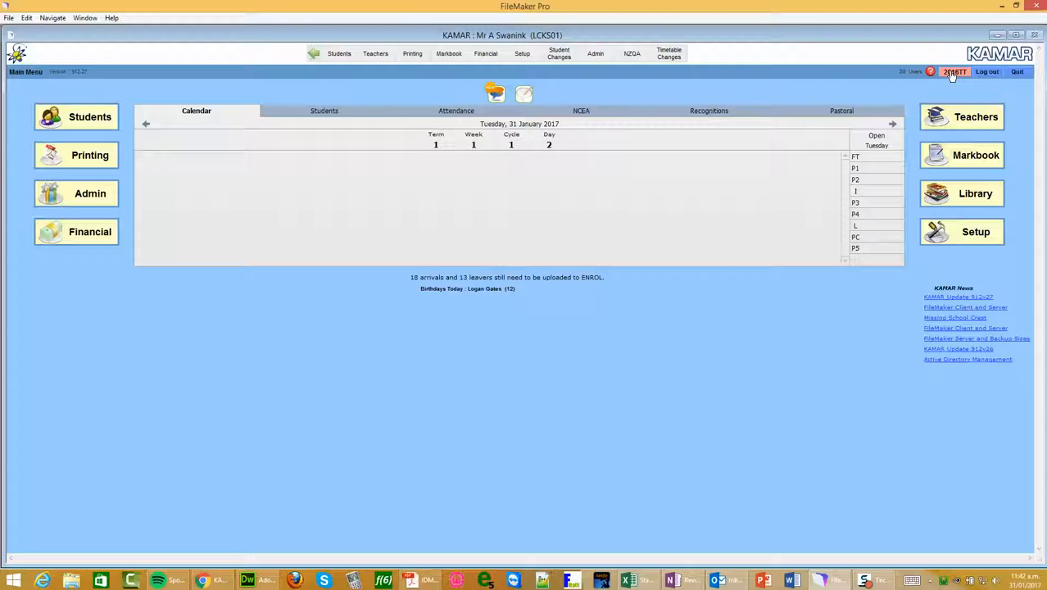
left_click(953, 161)
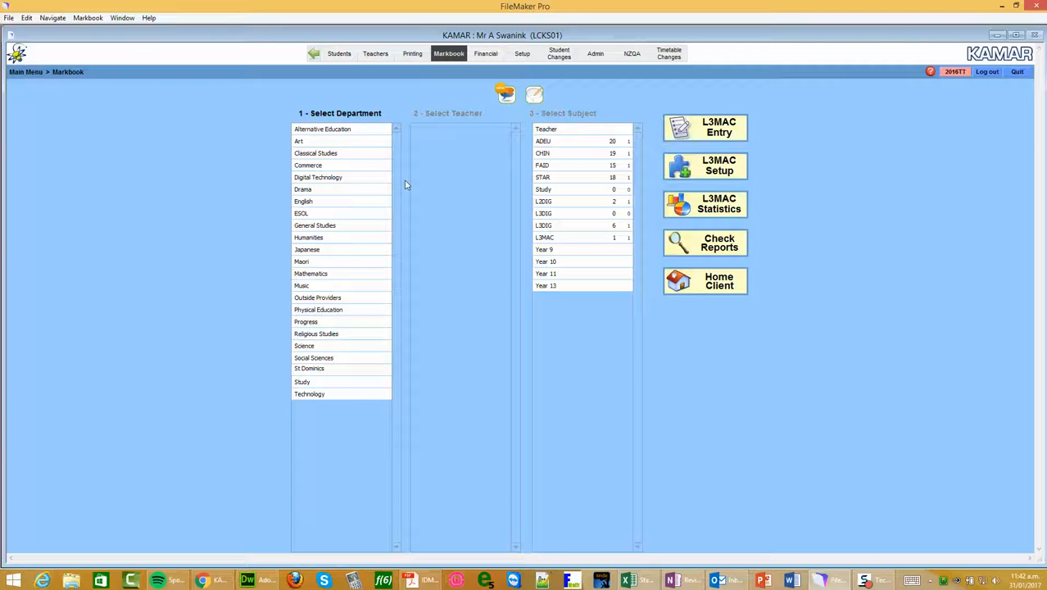
left_click(323, 275)
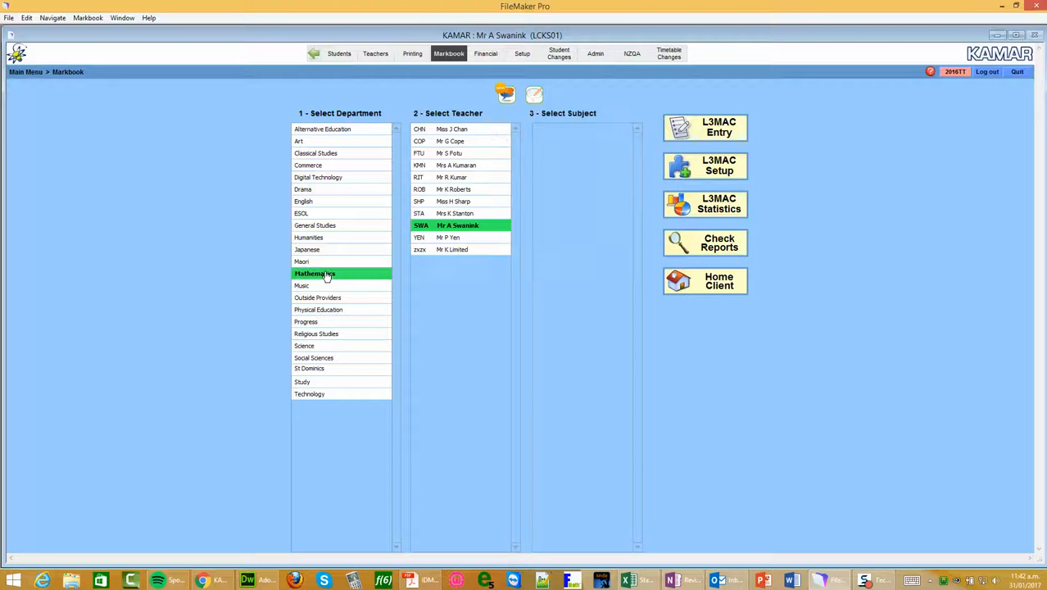
left_click(459, 179)
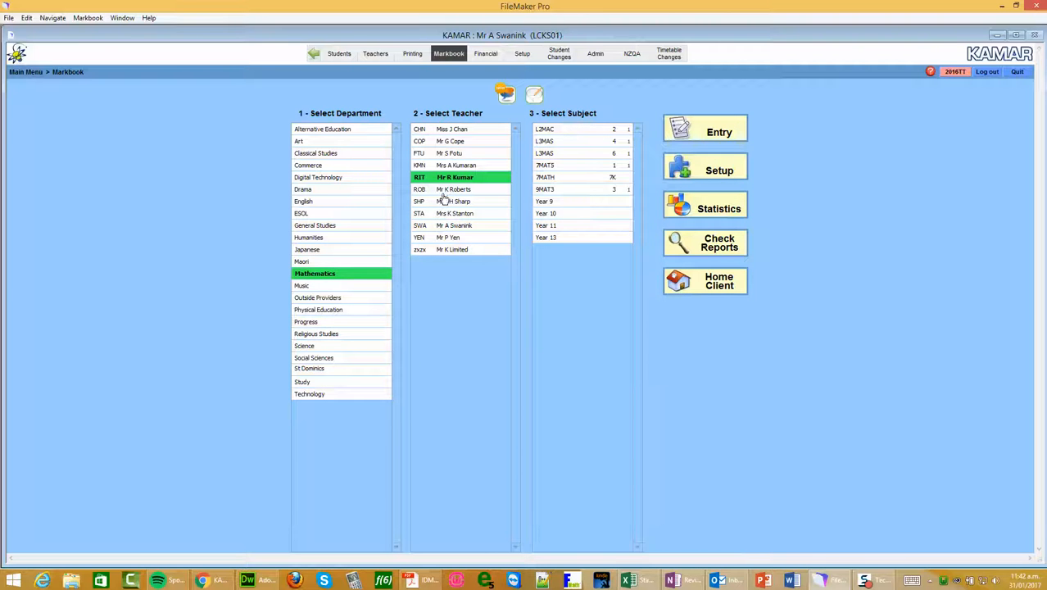
left_click(549, 130)
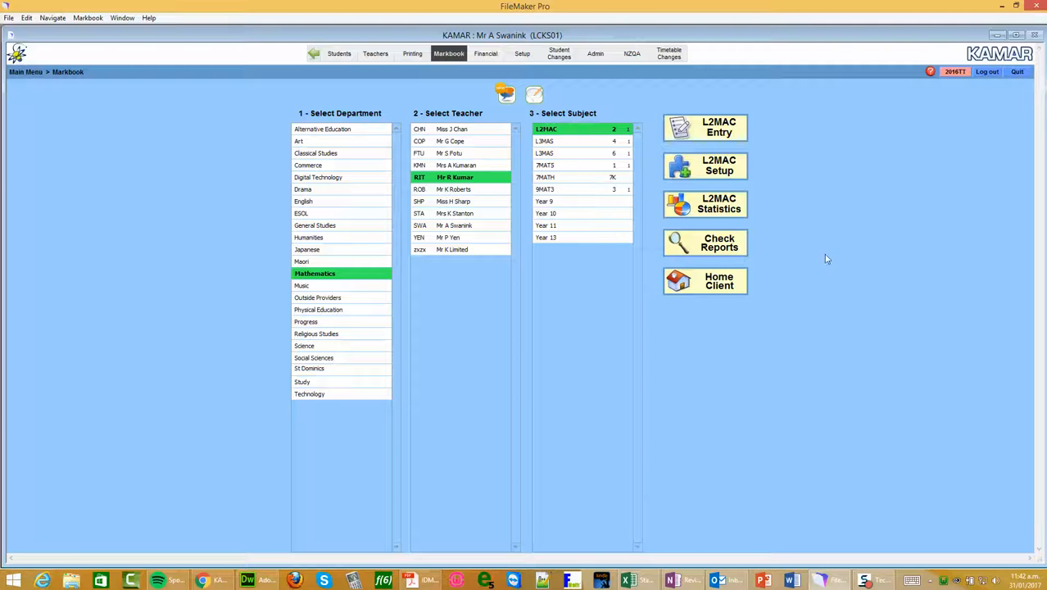
left_click(714, 134)
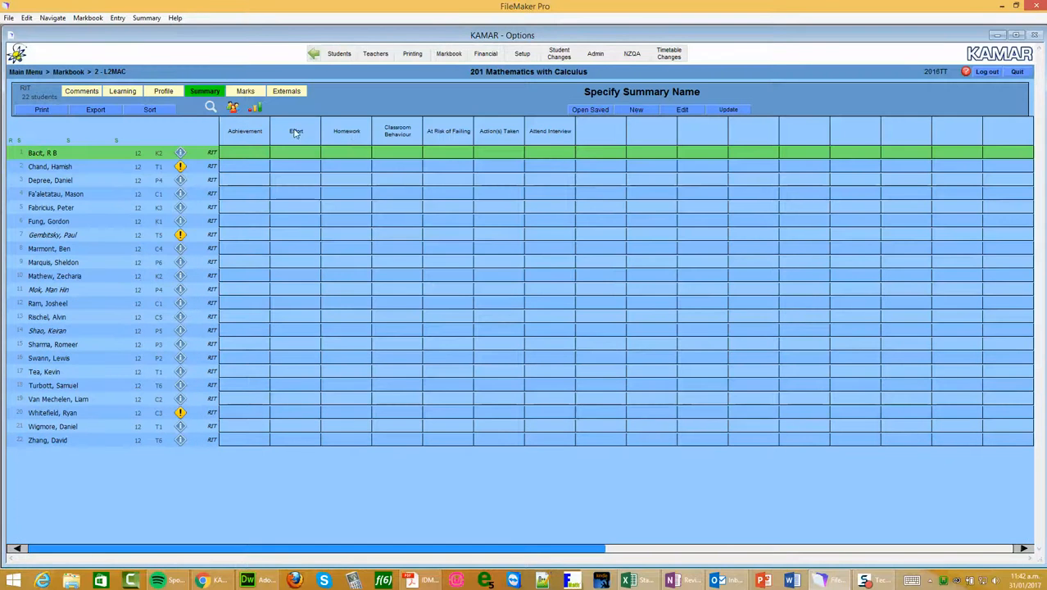
Set the markbook to show all students in L2MAC, including left students
left_click(235, 108)
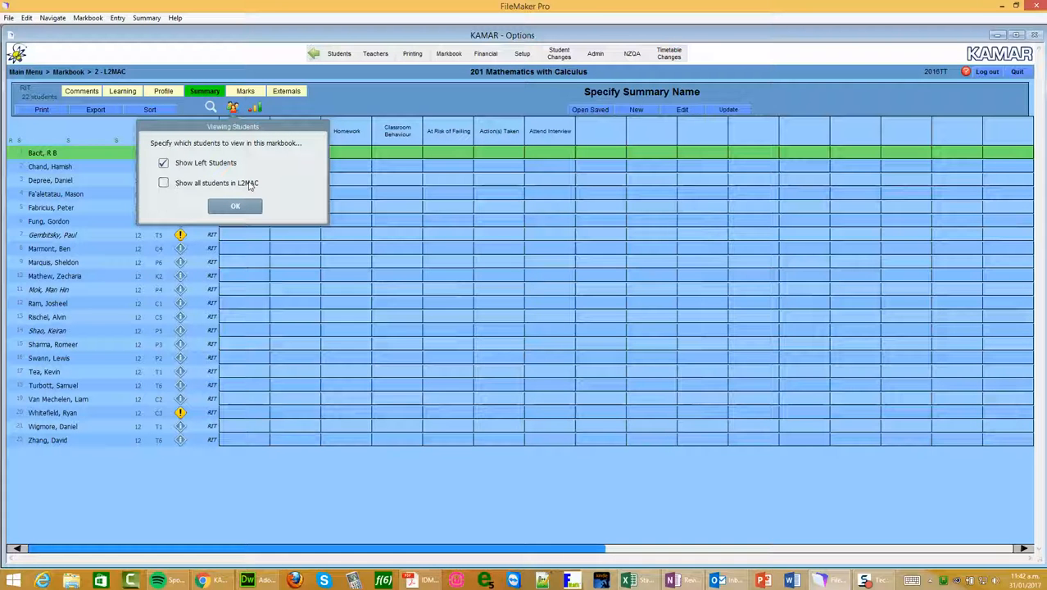
left_click(163, 183)
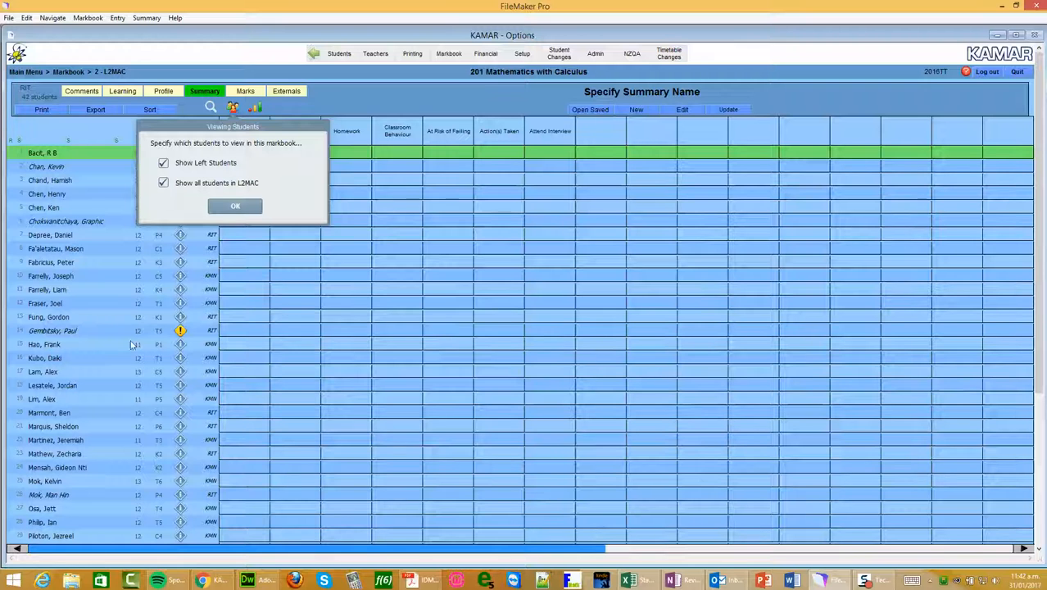
left_click(225, 210)
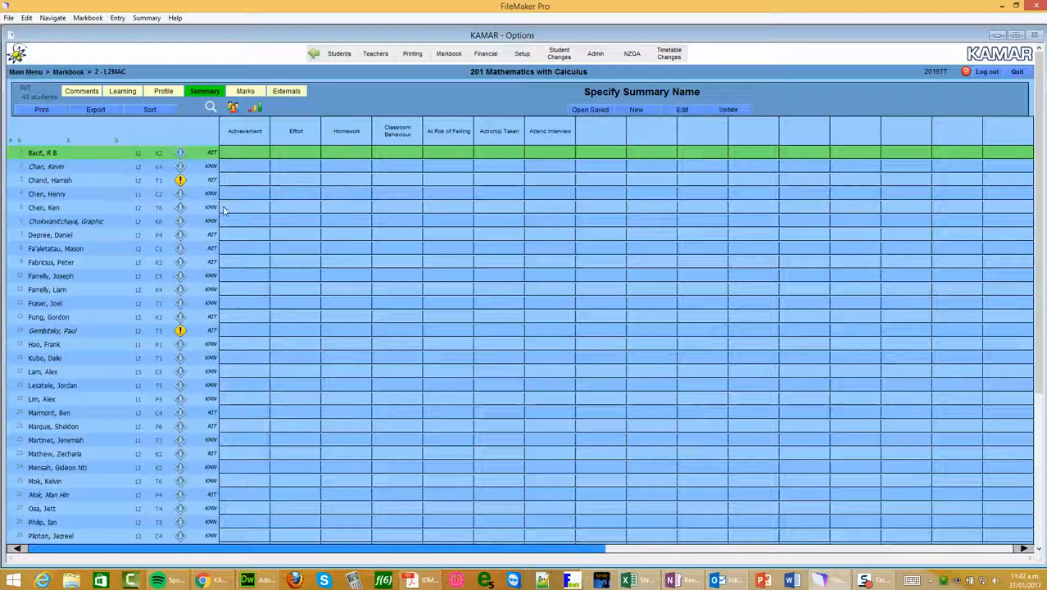
left_click(233, 108)
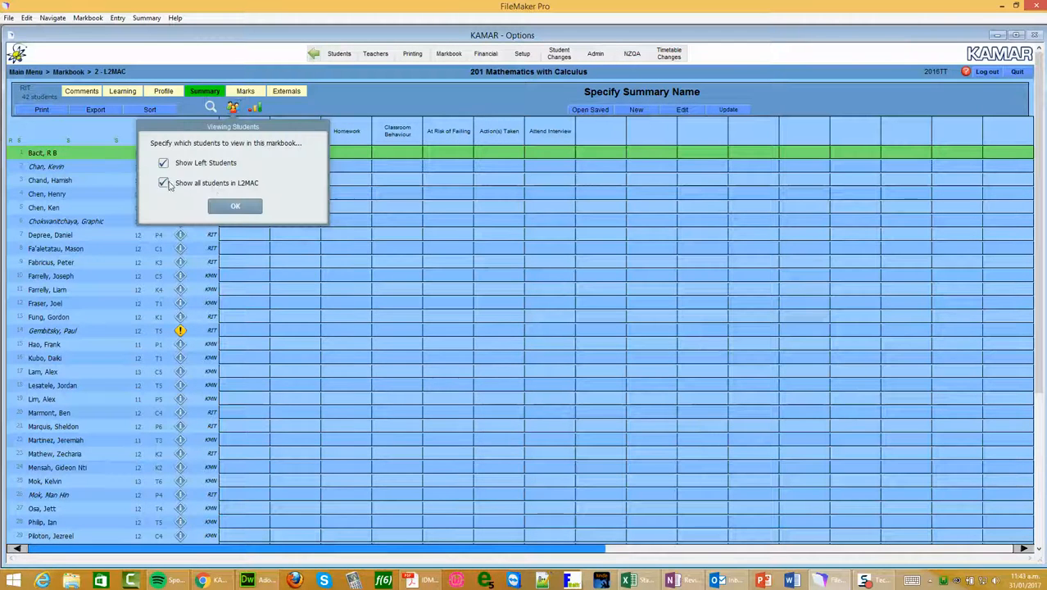
left_click(246, 206)
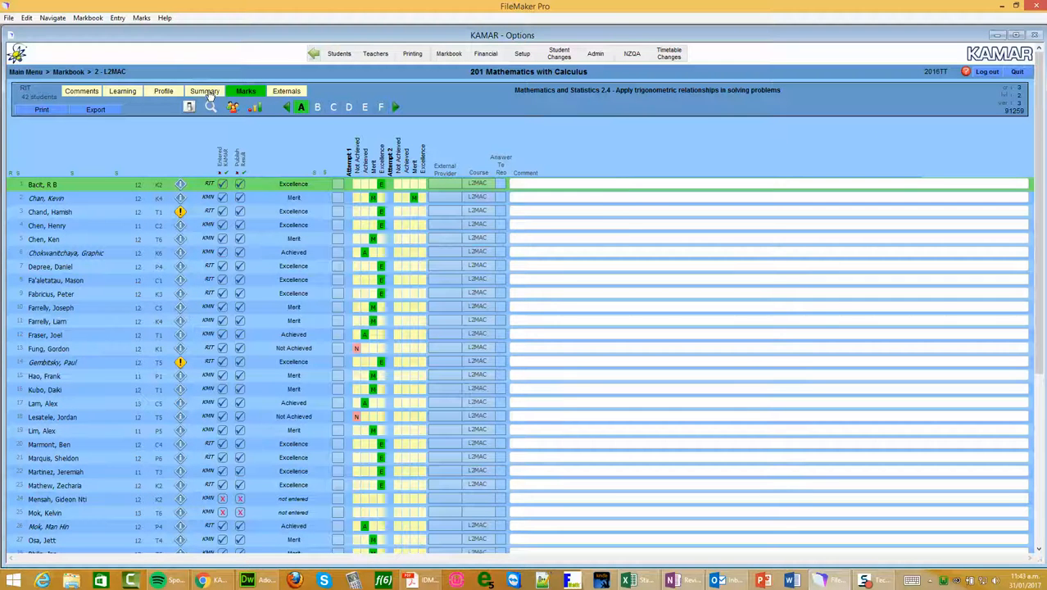
Create a new subject summary titled "2016 L2MAC Results" from the Add Assessments template
left_click(209, 94)
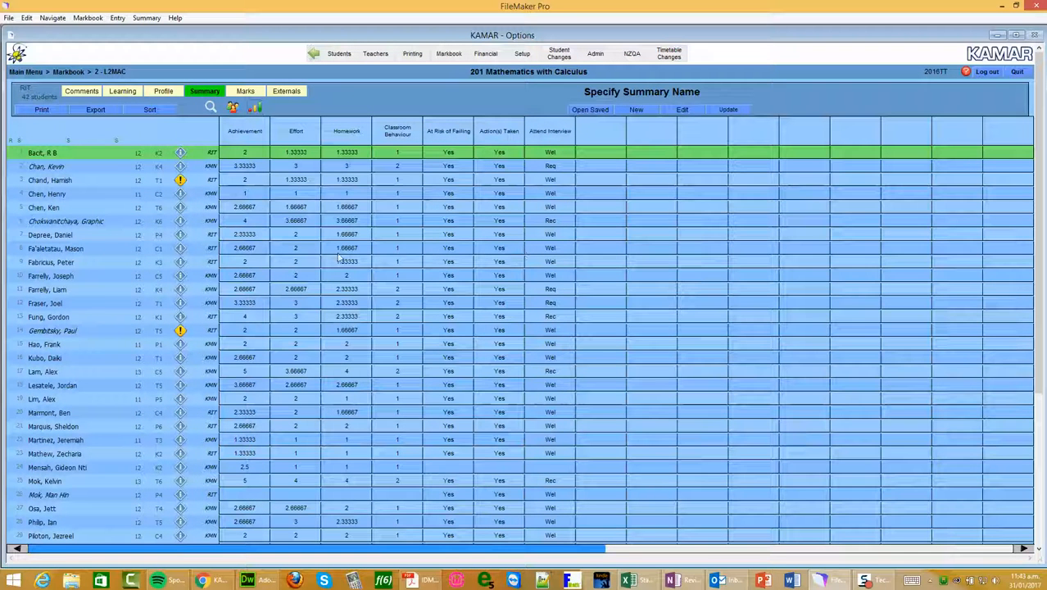
left_click(636, 109)
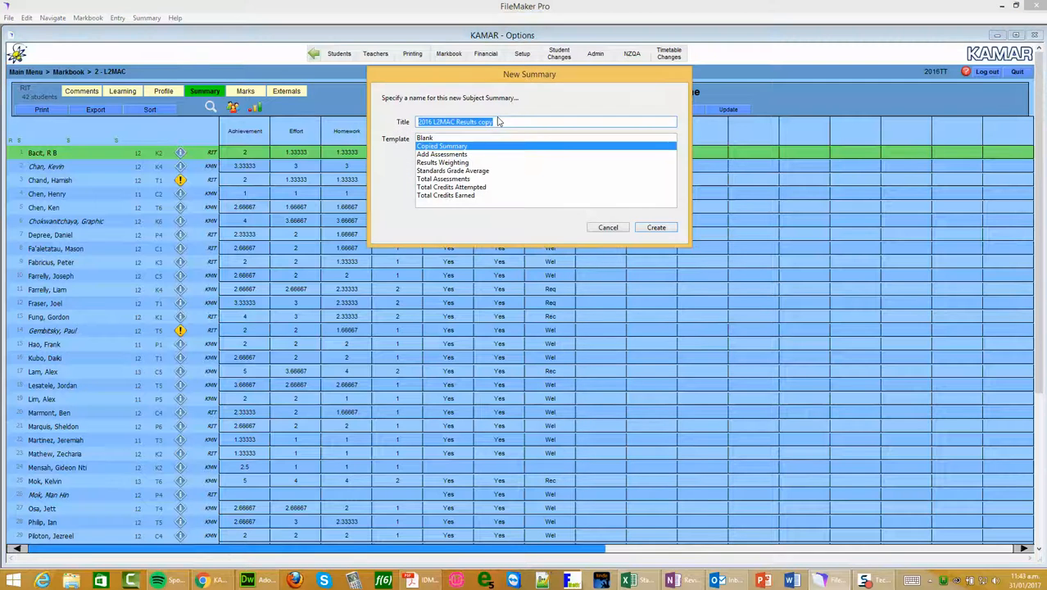
left_click(497, 121)
double_click(497, 121)
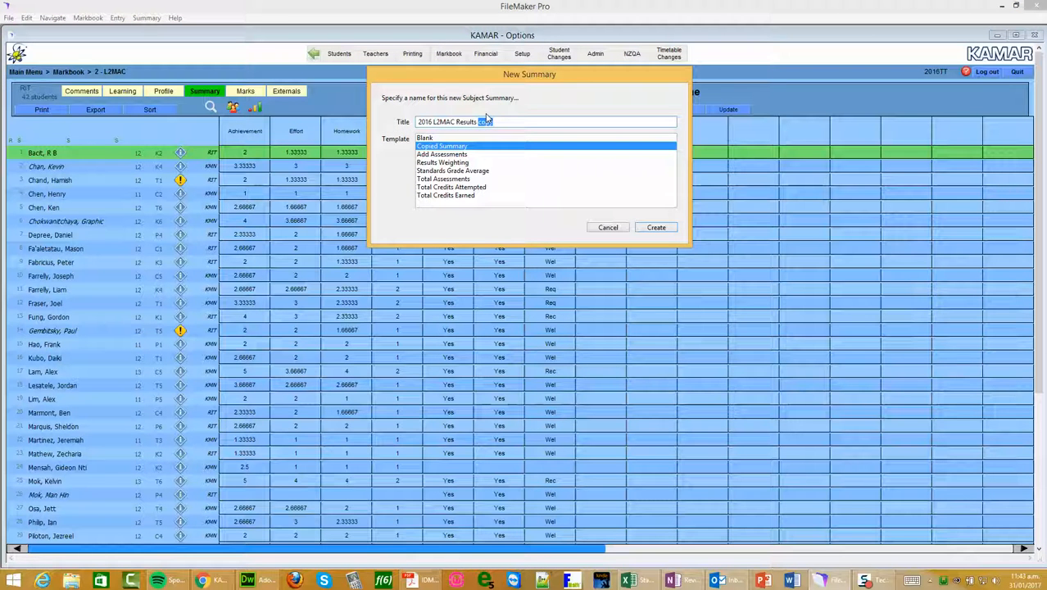
key("BackSpace")
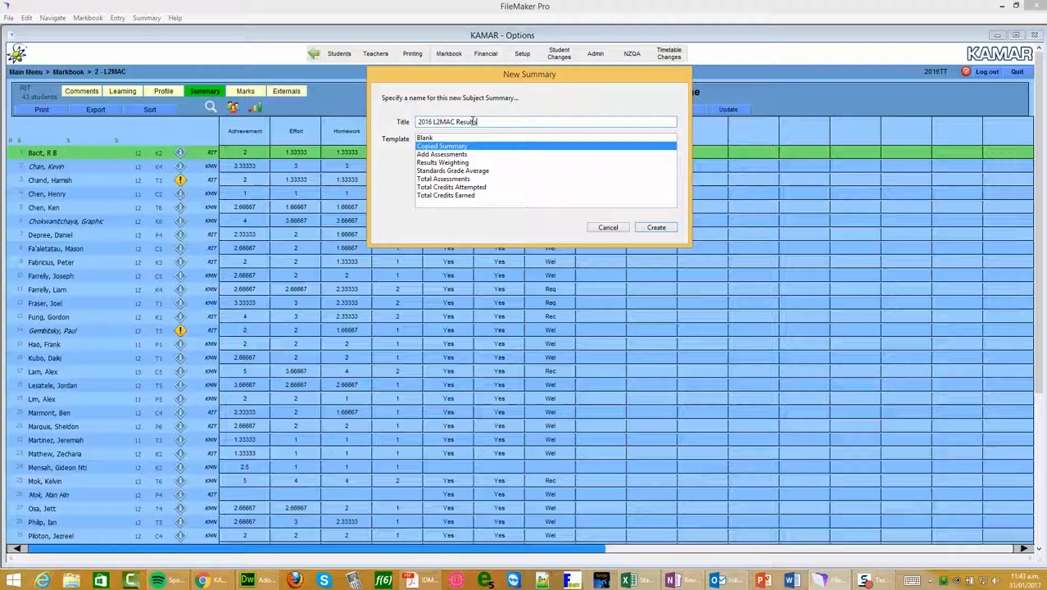
left_click(426, 156)
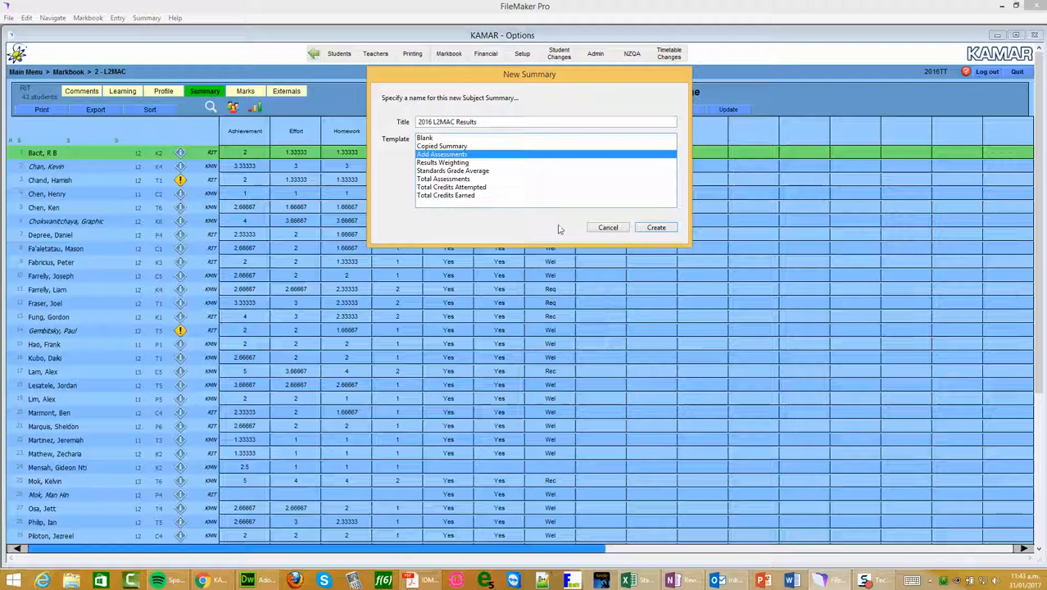
left_click(648, 230)
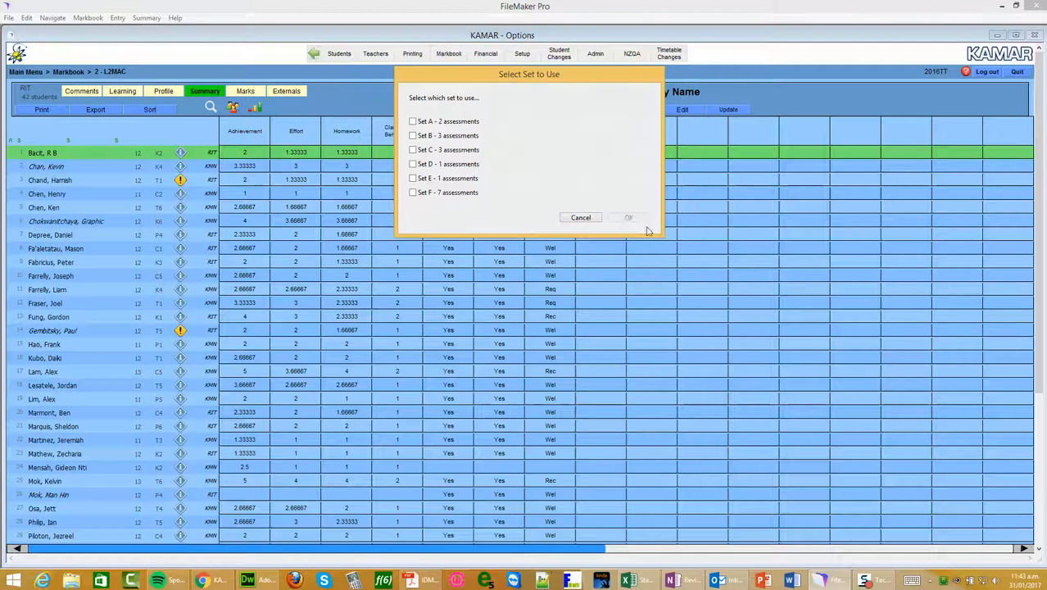
Fill the summary from assessment Sets A and B, using both internal and external Achievement Standards
left_click(414, 122)
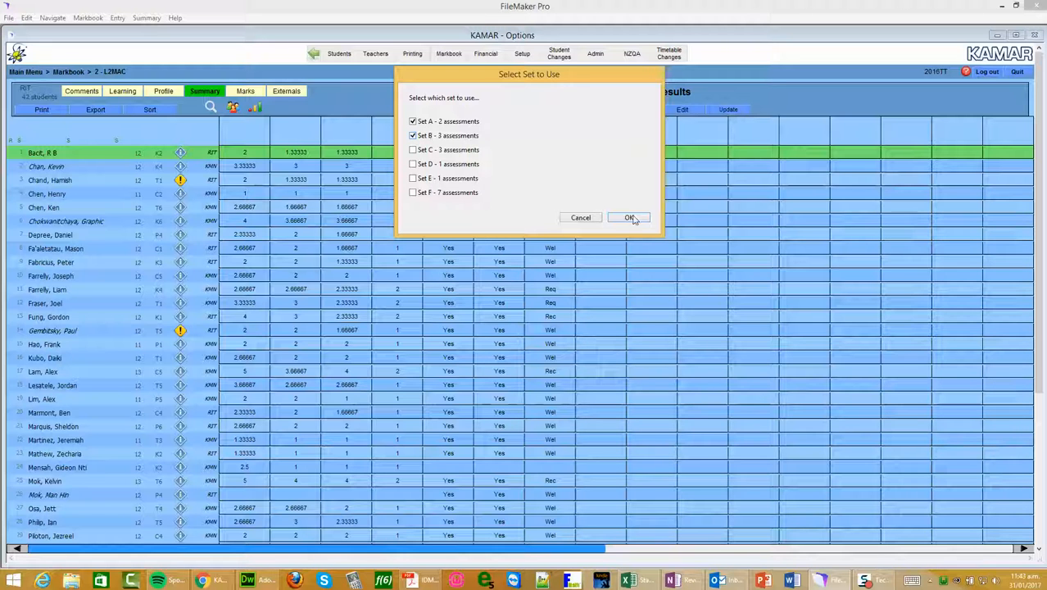
left_click(414, 136)
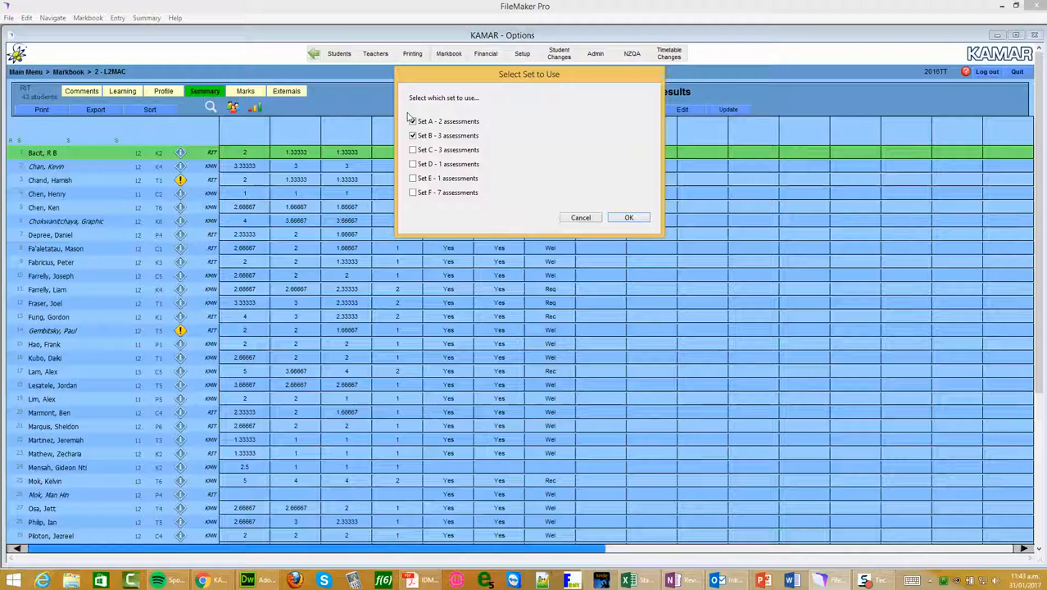
left_click(629, 217)
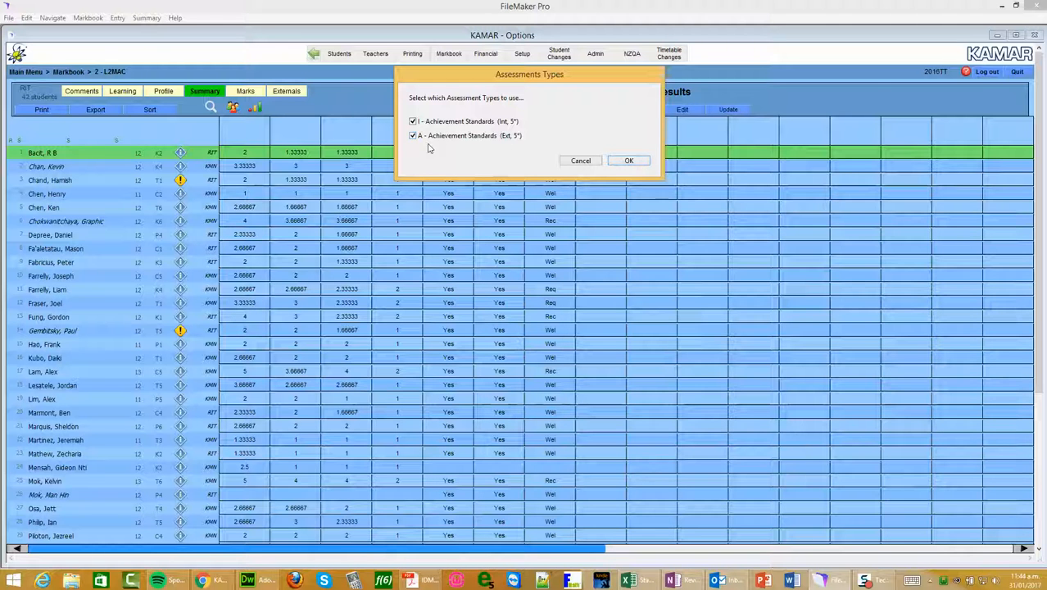
left_click(627, 161)
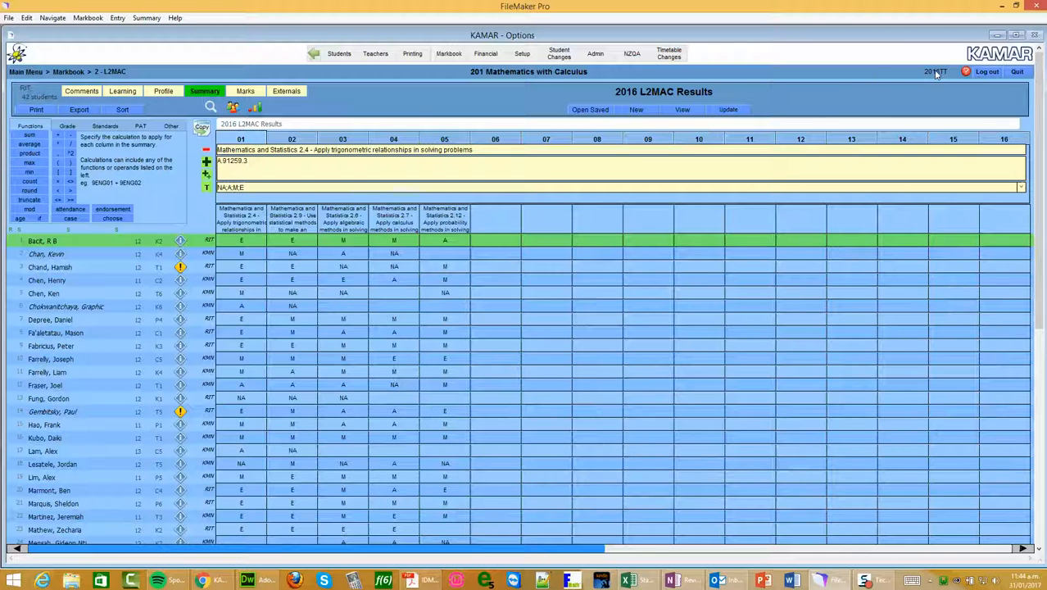
Change the working year to 2017 and open the L3MAC class 6 markbook entry for teacher code SWA
left_click(69, 73)
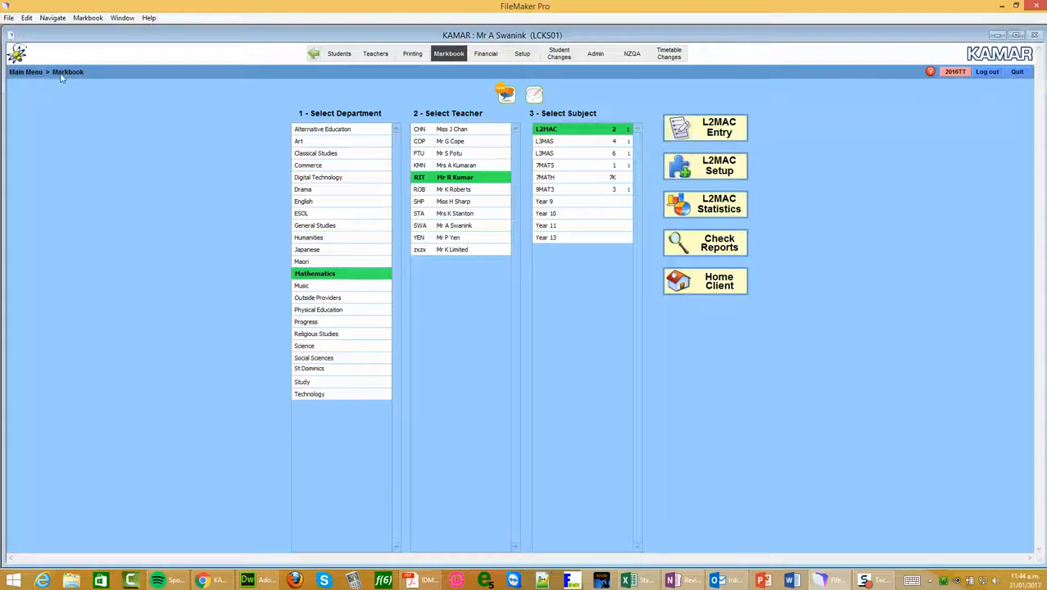
left_click(954, 71)
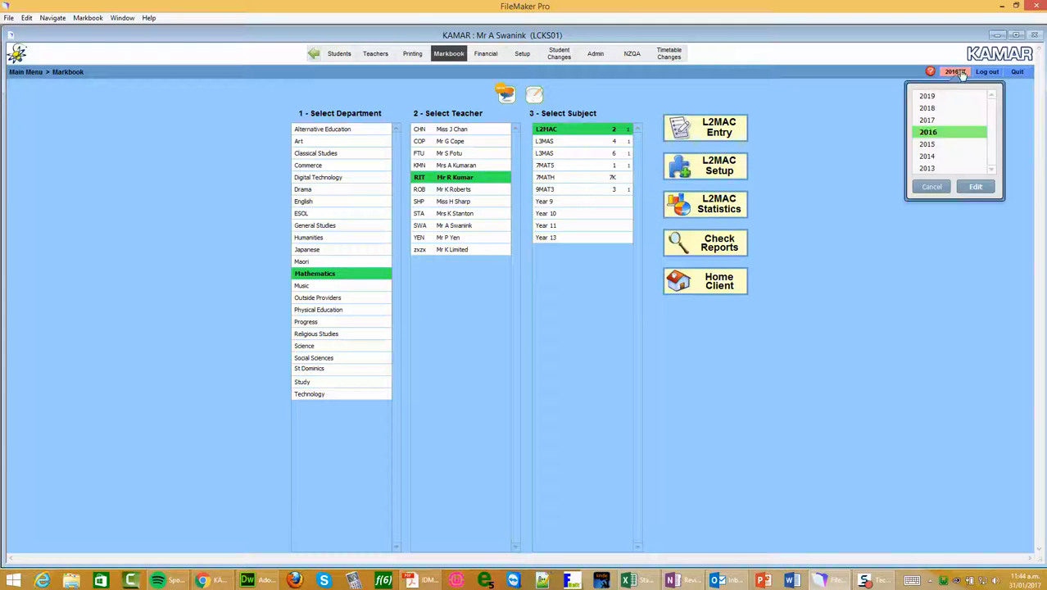
left_click(928, 120)
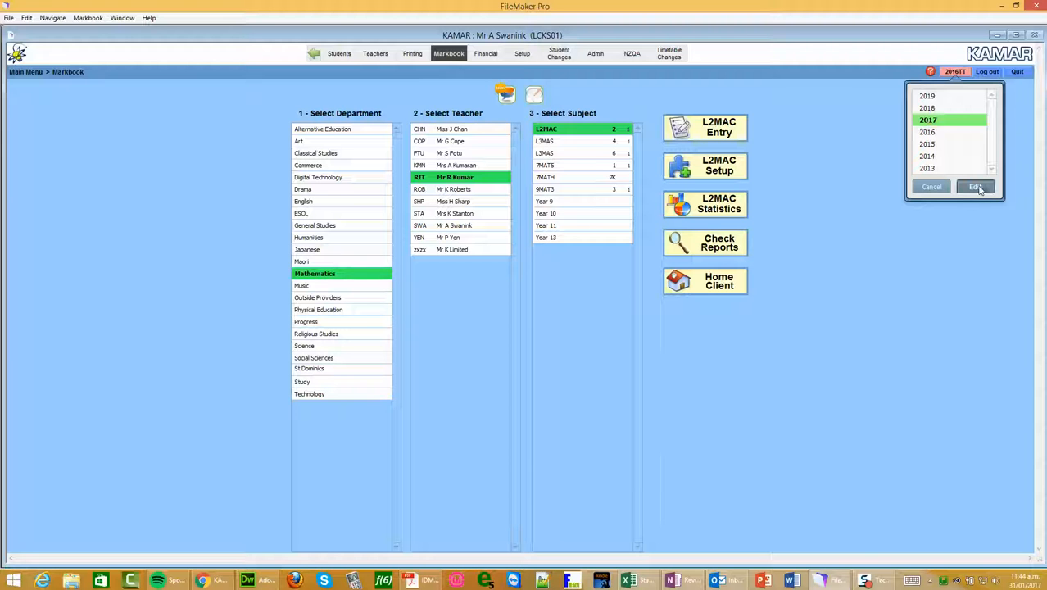
left_click(976, 187)
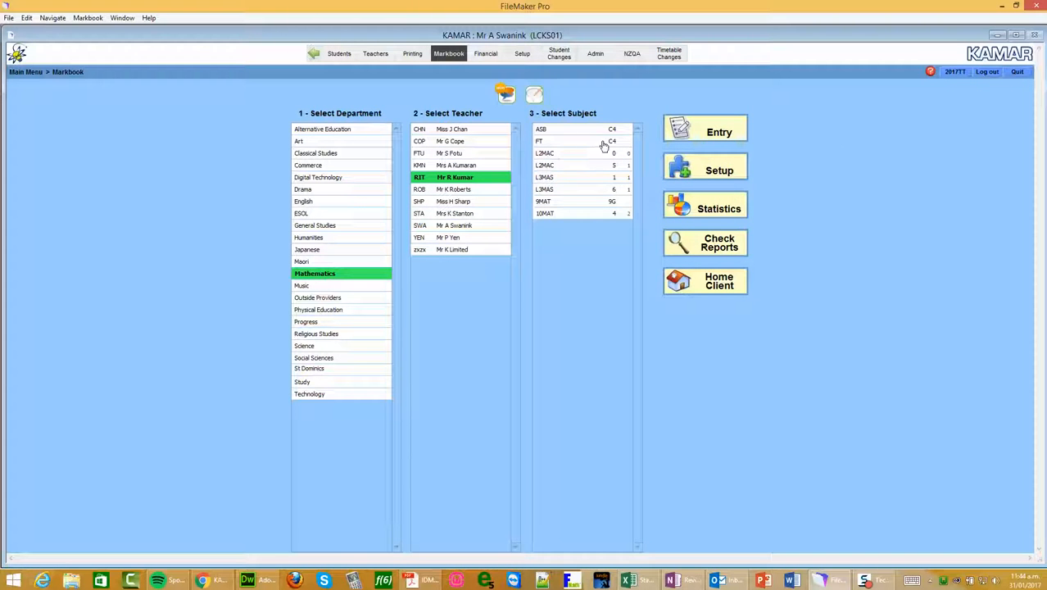
left_click(442, 226)
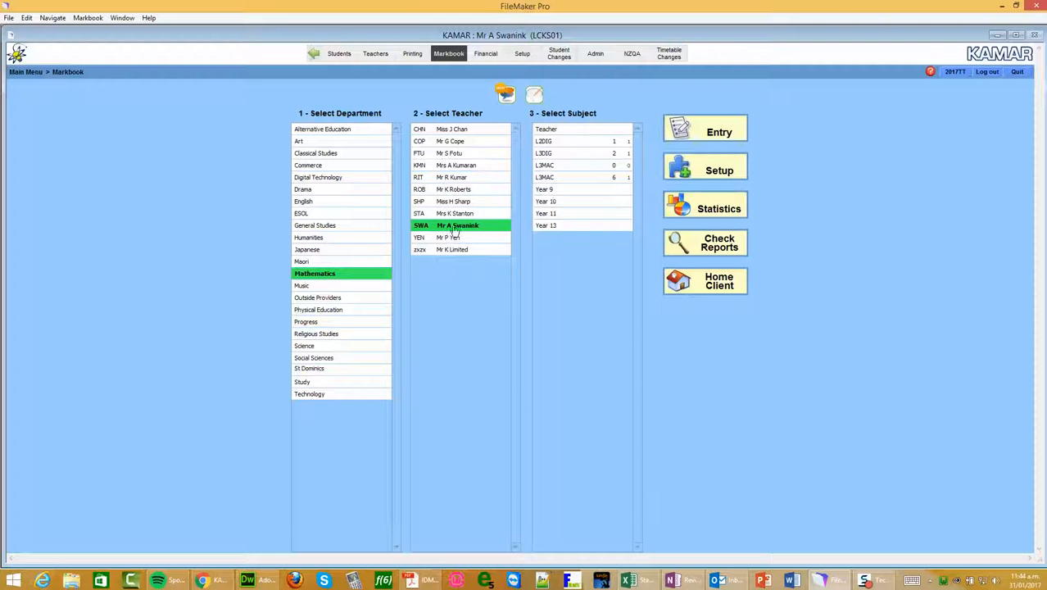
left_click(555, 178)
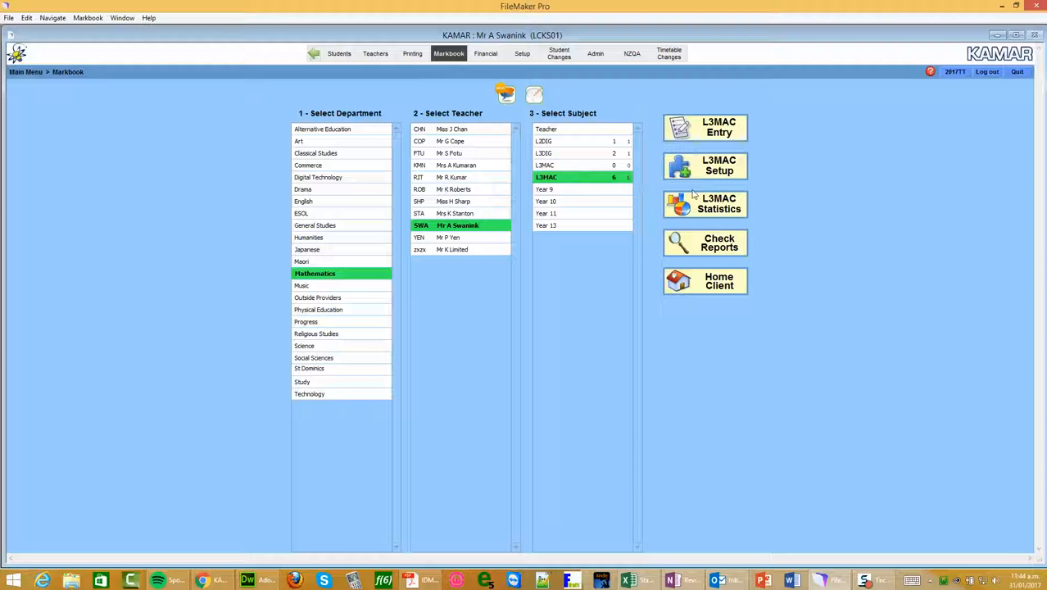
left_click(721, 134)
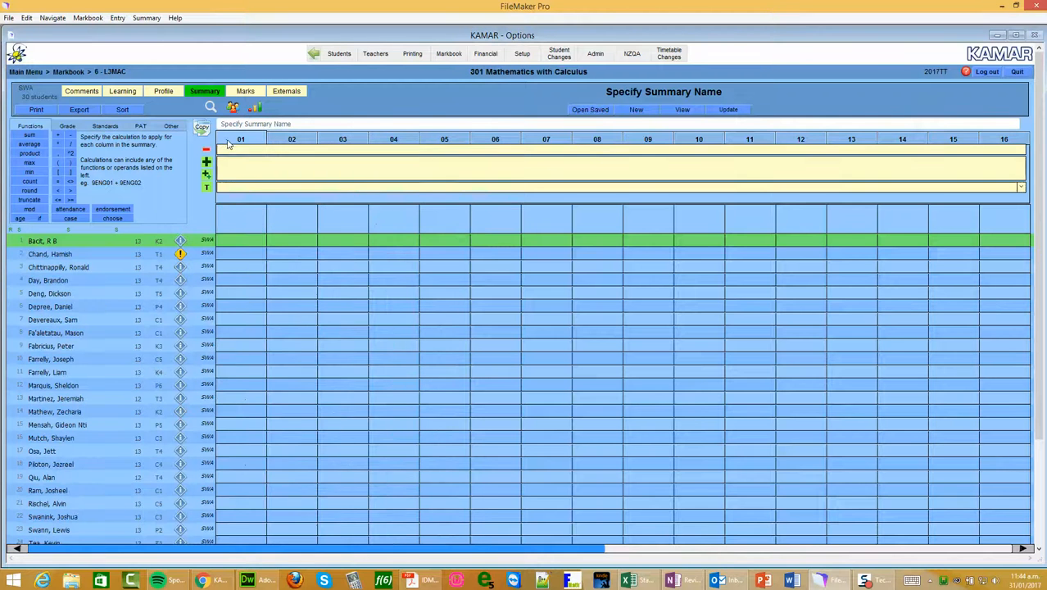
Set the markbook to show all students in L3MAC
left_click(235, 108)
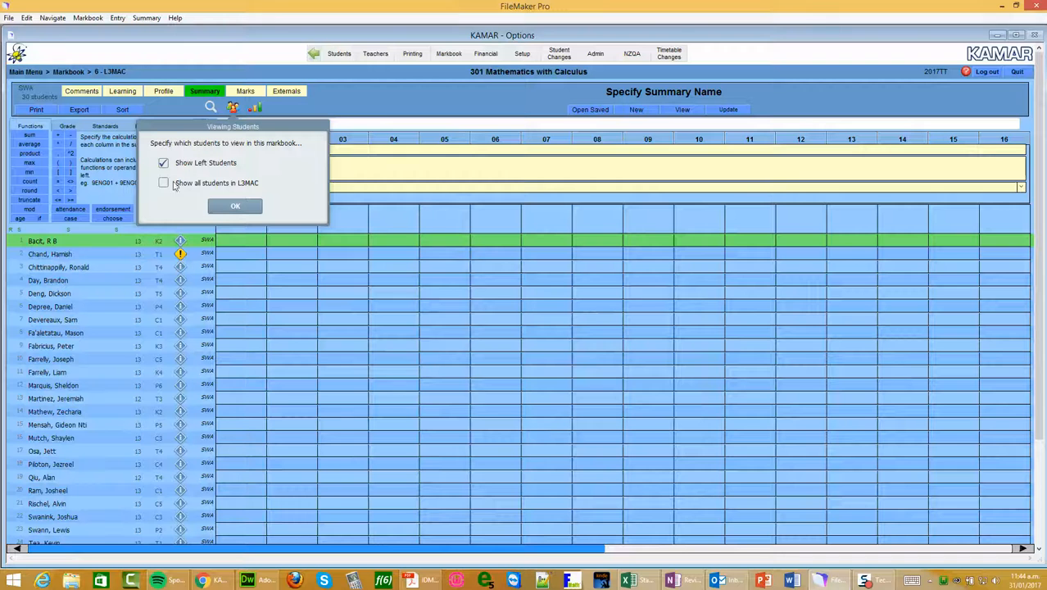
left_click(161, 184)
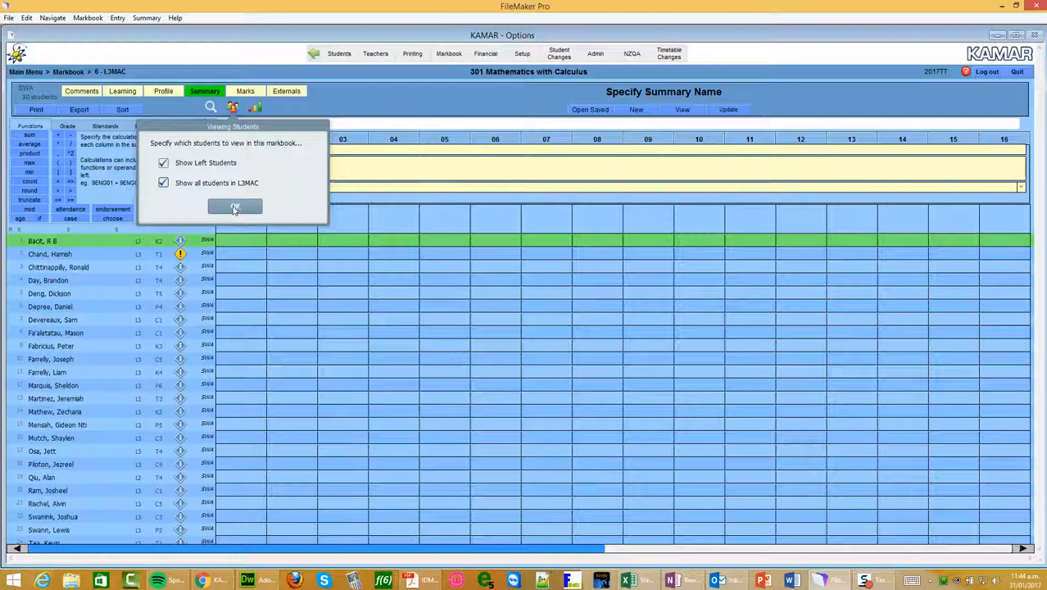
left_click(235, 207)
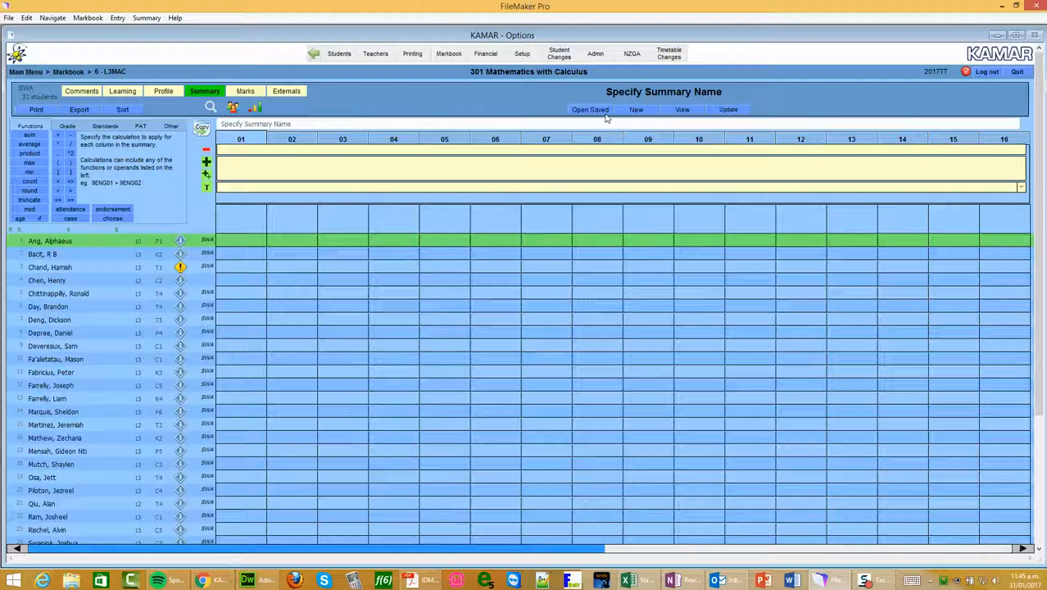
Create a new summary in the L3MAC markbook from the Copied Summary template, titled "2016 L2MAC Results"
left_click(635, 110)
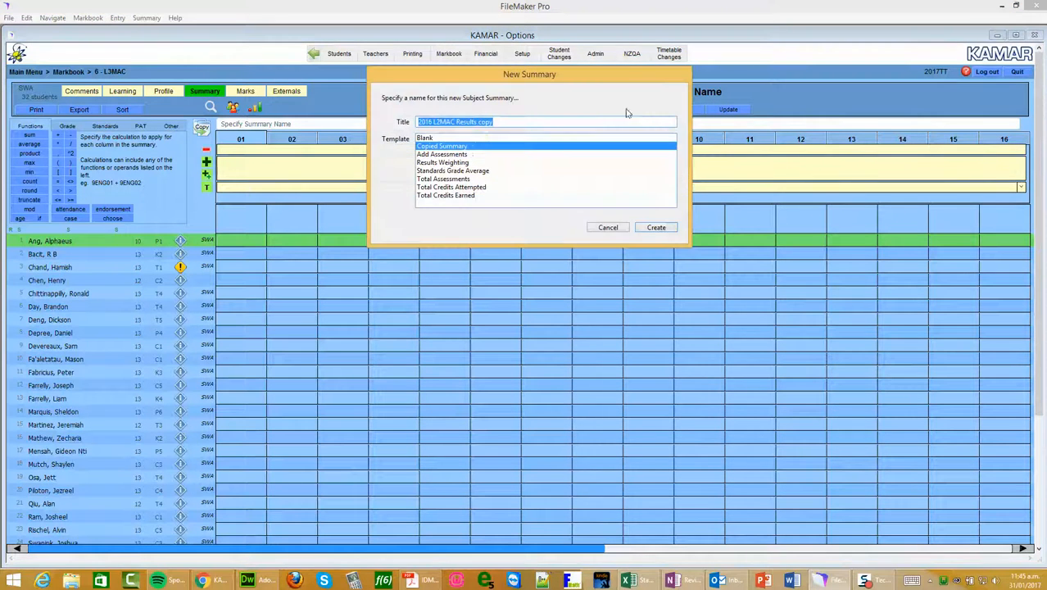
left_click(513, 121)
key("BackSpace")
key("BackSpace")
key("BackSpace")
key("BackSpace")
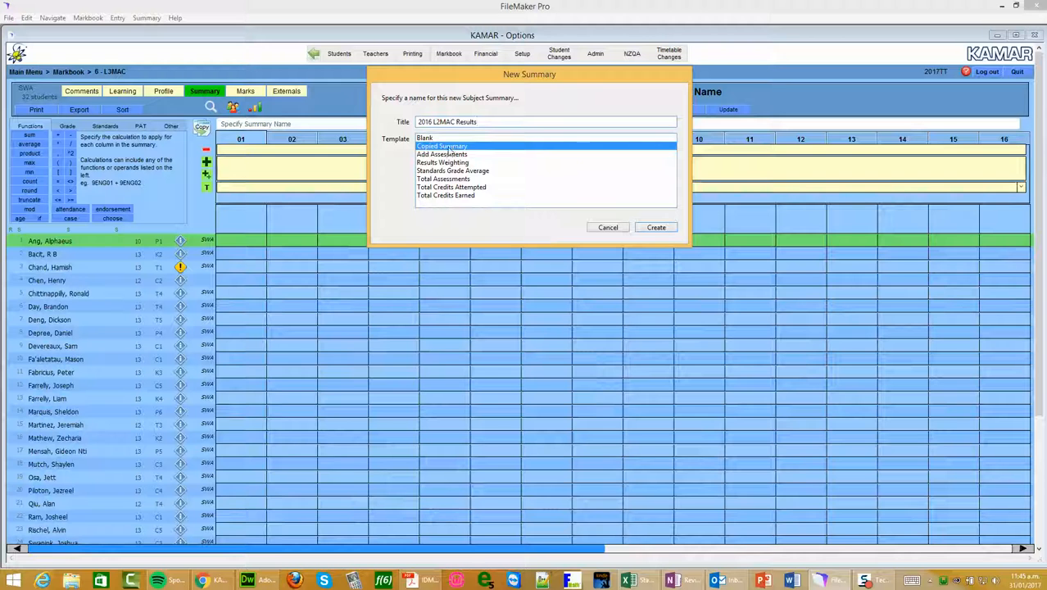
left_click(656, 228)
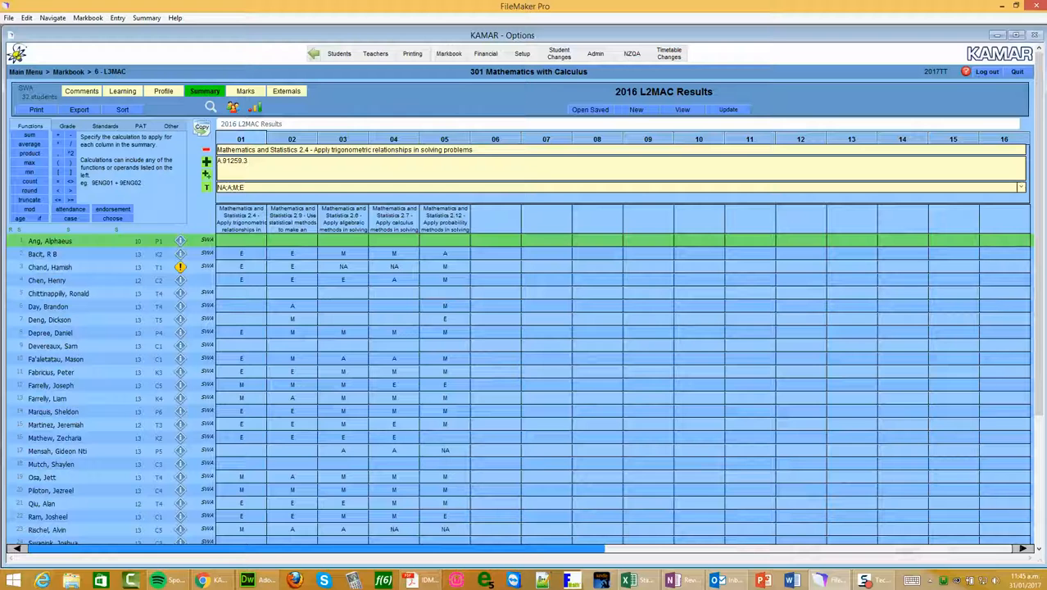
mouse_move(1042, 123)
left_mouse_down()
mouse_move(1037, 304)
mouse_move(1022, 115)
mouse_move(1034, 254)
mouse_move(1036, 119)
left_mouse_up()
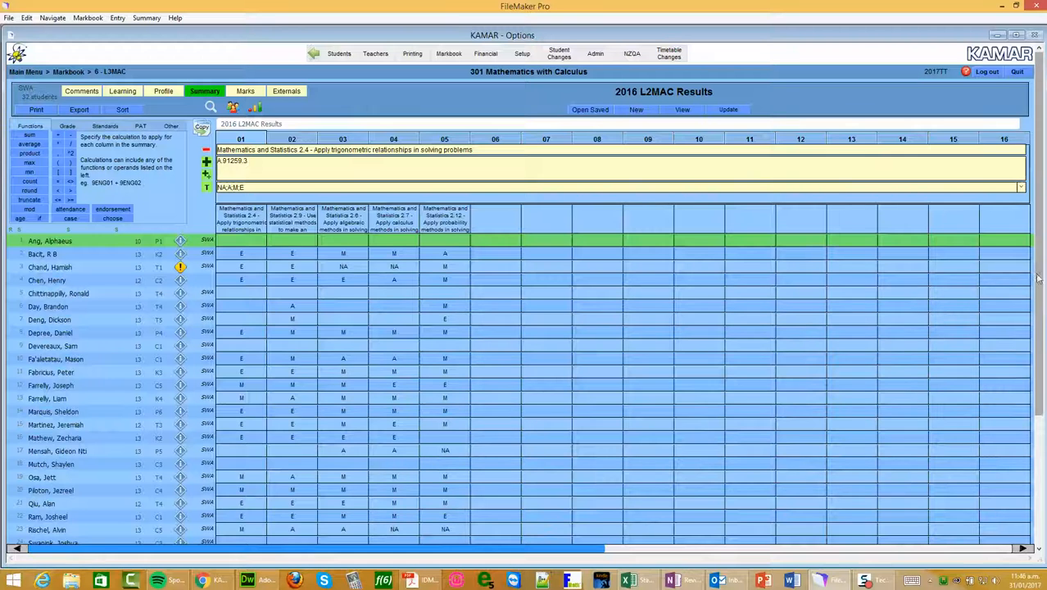
Review all students' prior results in the L3MAC summary, then view the class marks and return to the summary
scroll(1044, 365, "down", 3)
scroll(1044, 364, "down", 2)
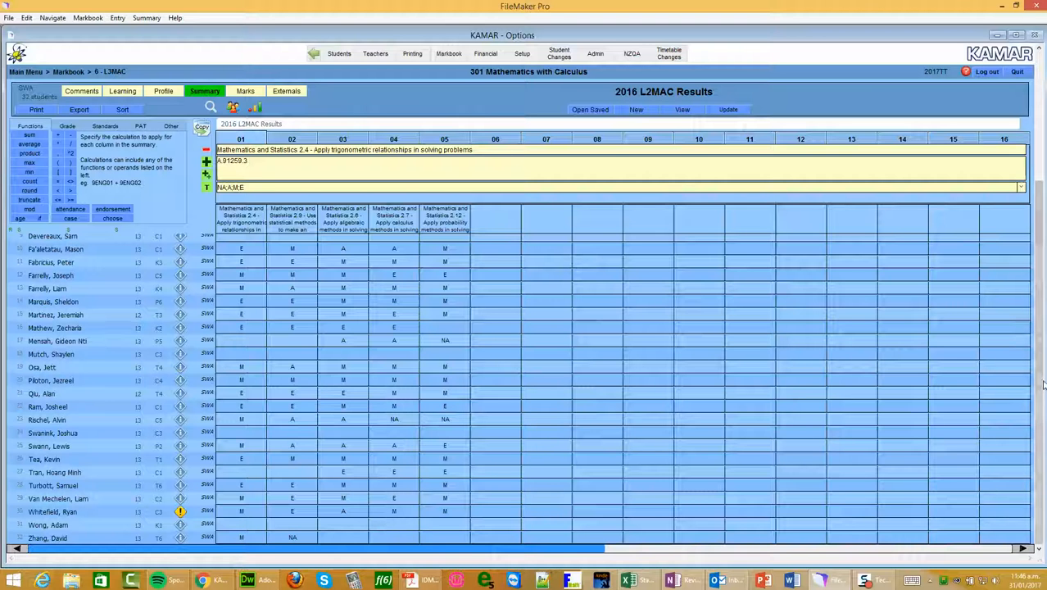
scroll(1040, 397, "up", 3)
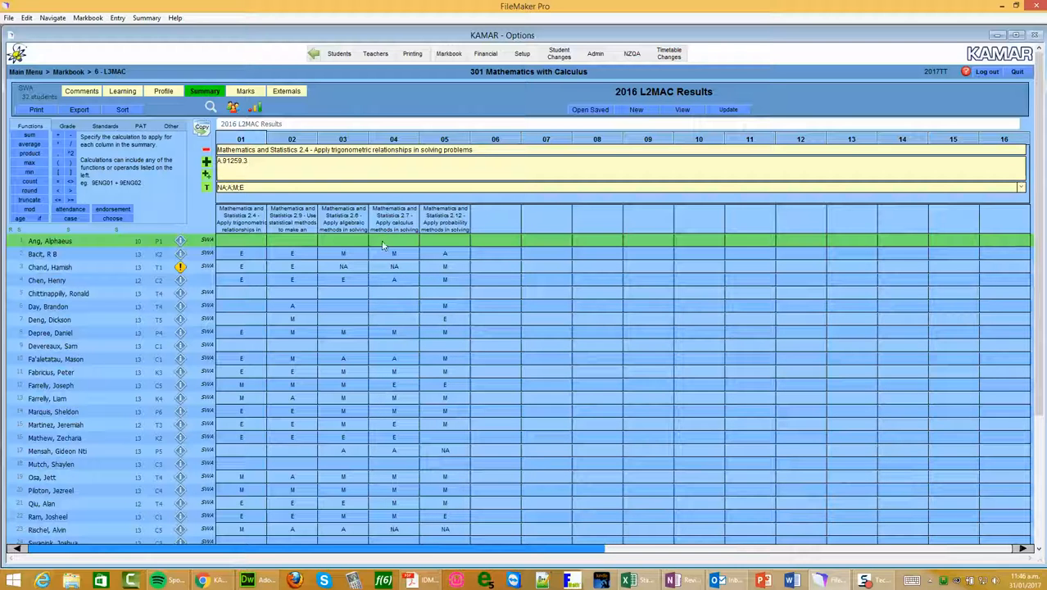
left_click(245, 93)
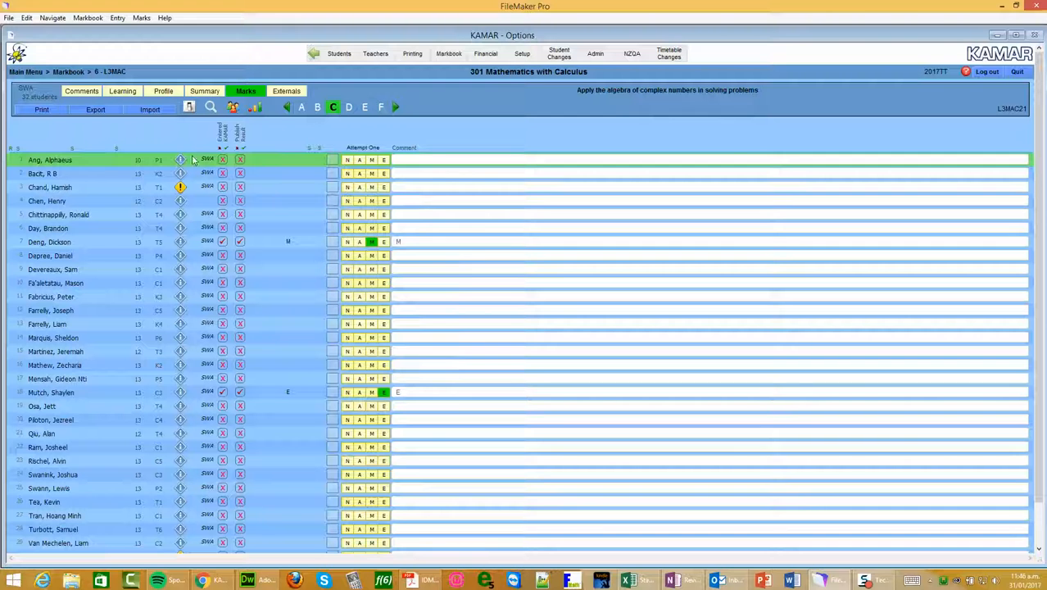
left_click(205, 93)
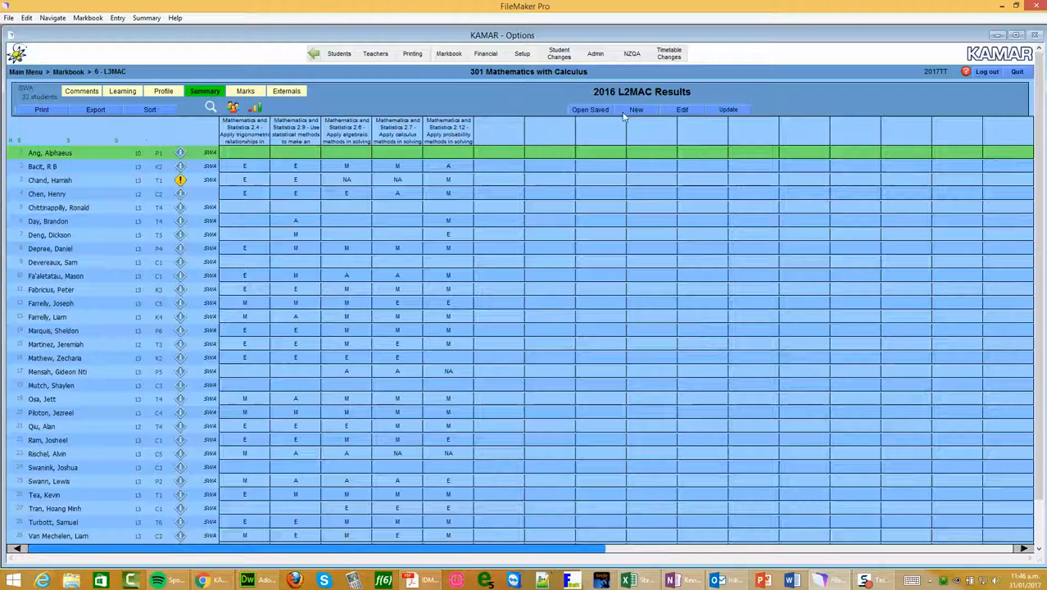
left_click(600, 110)
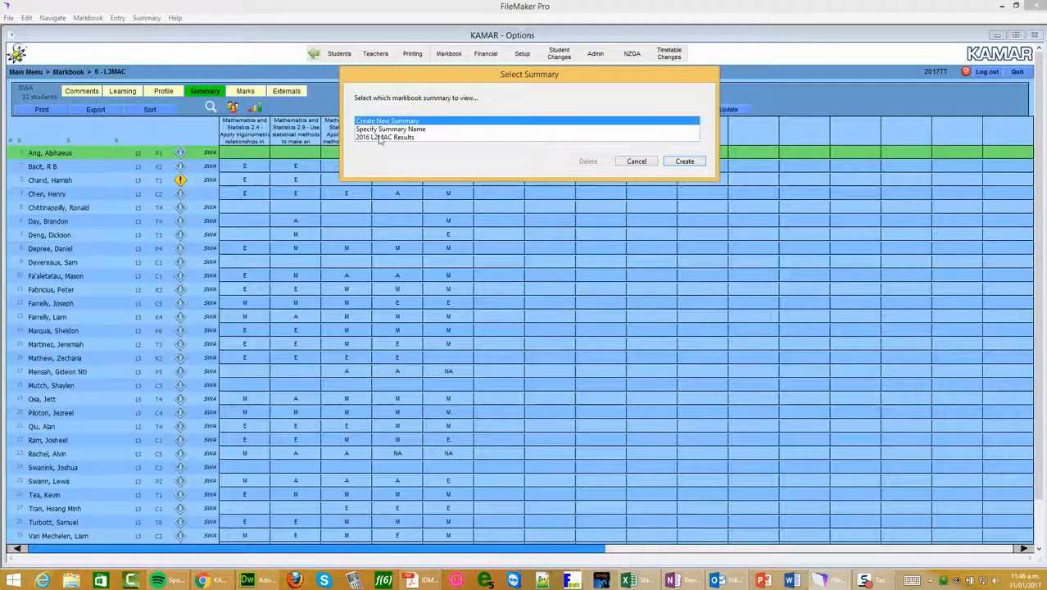
left_click(685, 161)
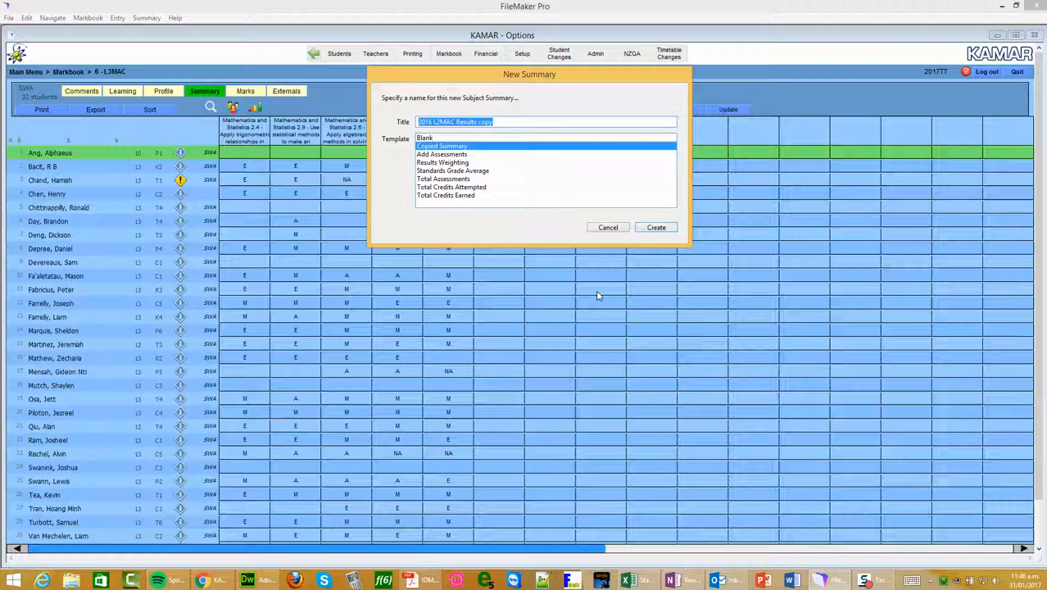
left_click(607, 228)
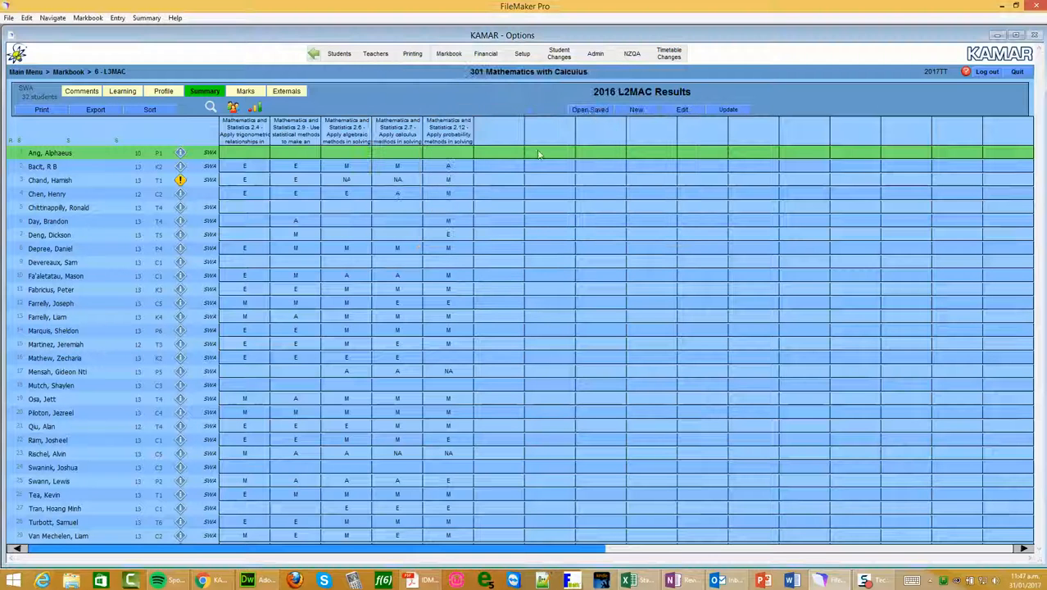
Open the saved markbook summary "2016 L2MAC Results" for viewing
left_click(590, 111)
left_click(392, 138)
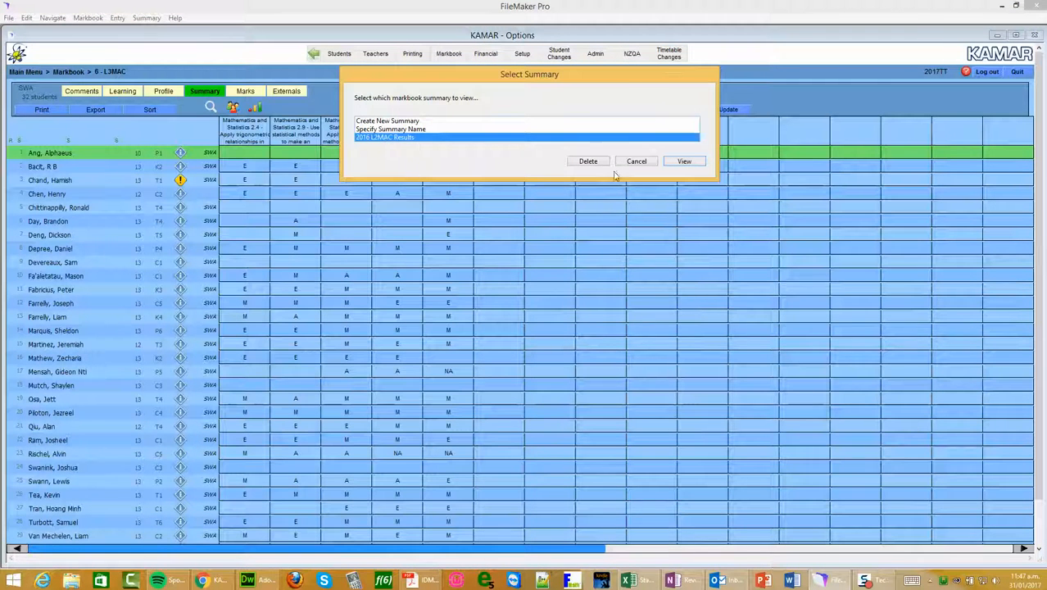
left_click(680, 163)
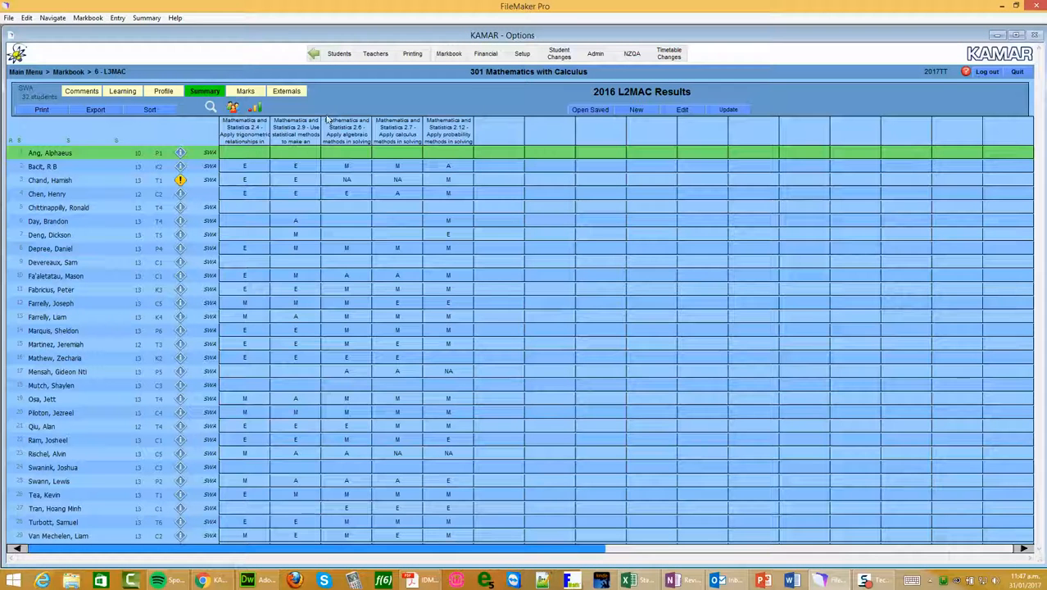